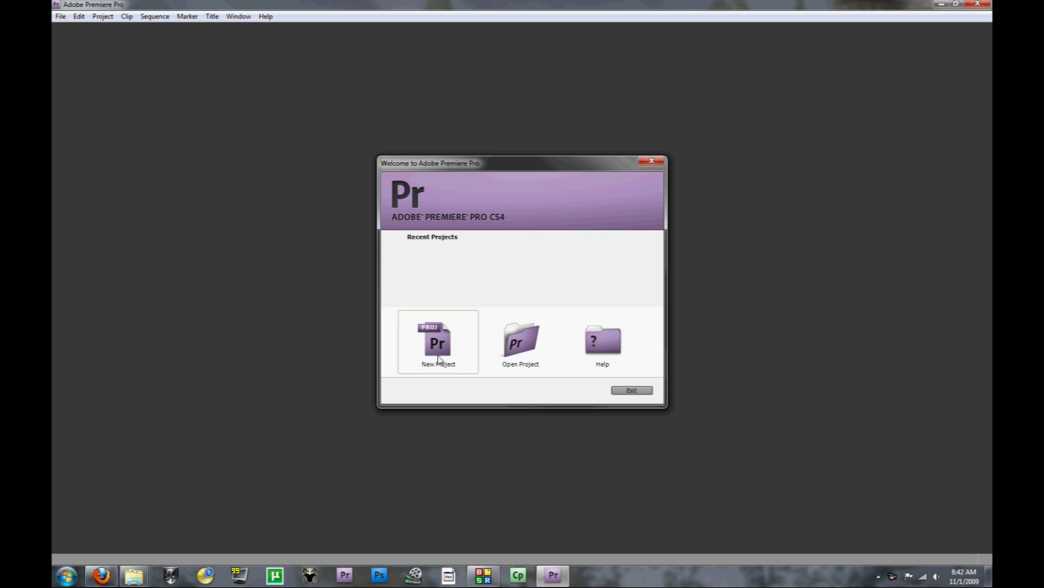
- Start a new project and name it 'upscale'
left_click(439, 358)
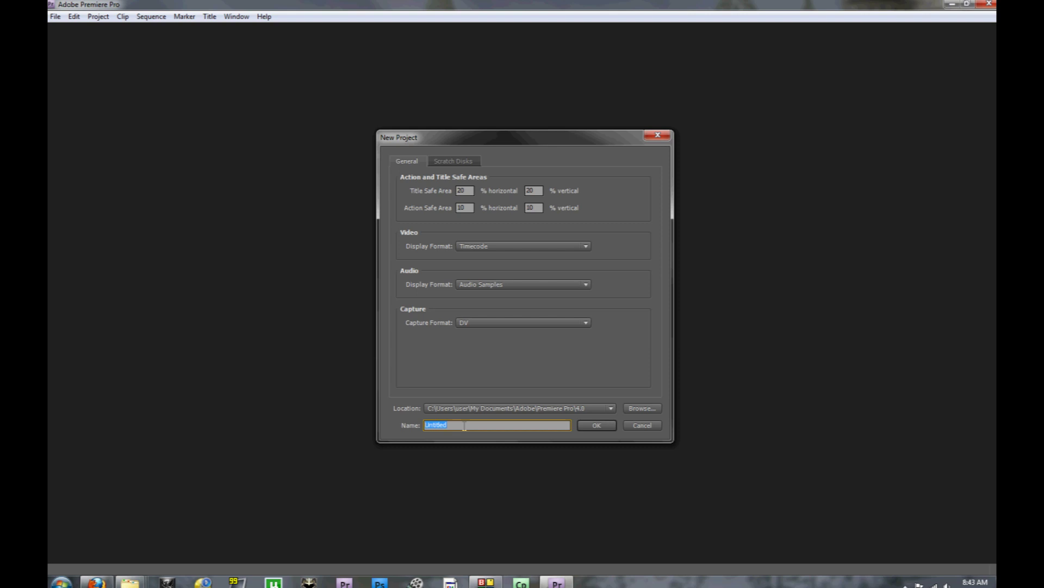
type("upscal")
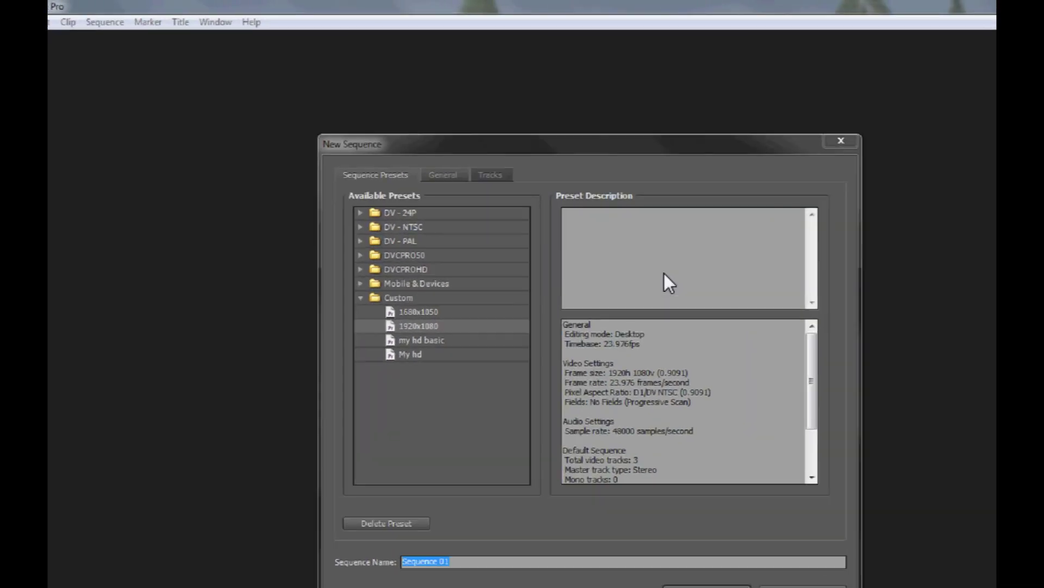
- Create Sequence 01 with Desktop mode, 23.976 fps, 1920x1080 frame and 44100 Hz audio
left_click(443, 175)
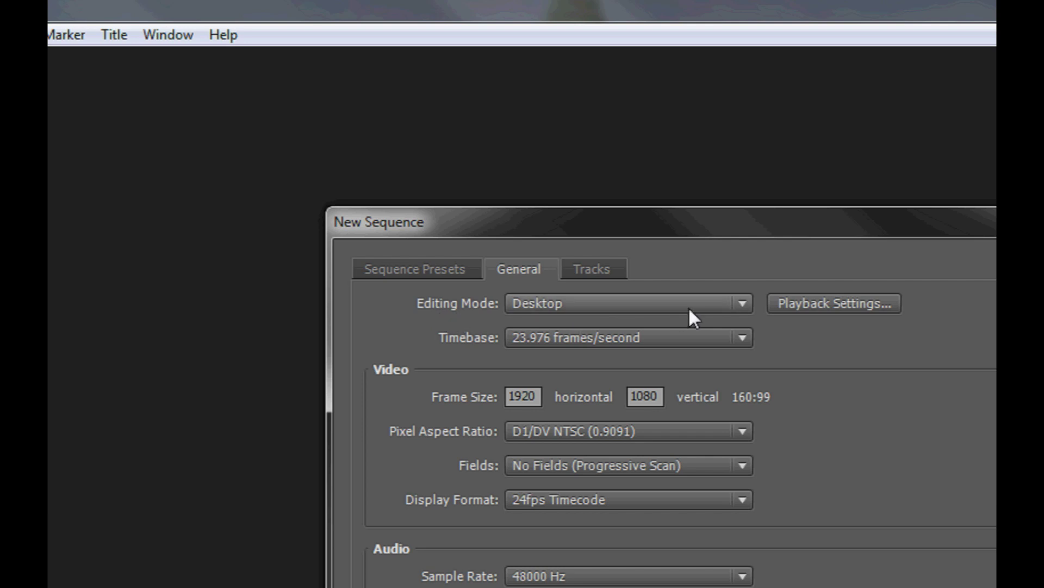
left_click(743, 305)
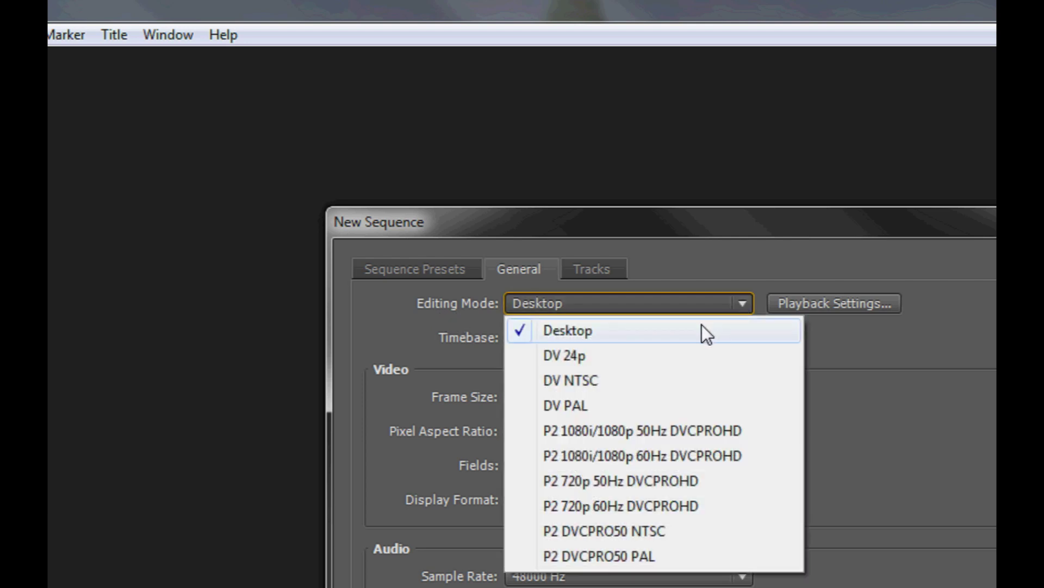
left_click(701, 325)
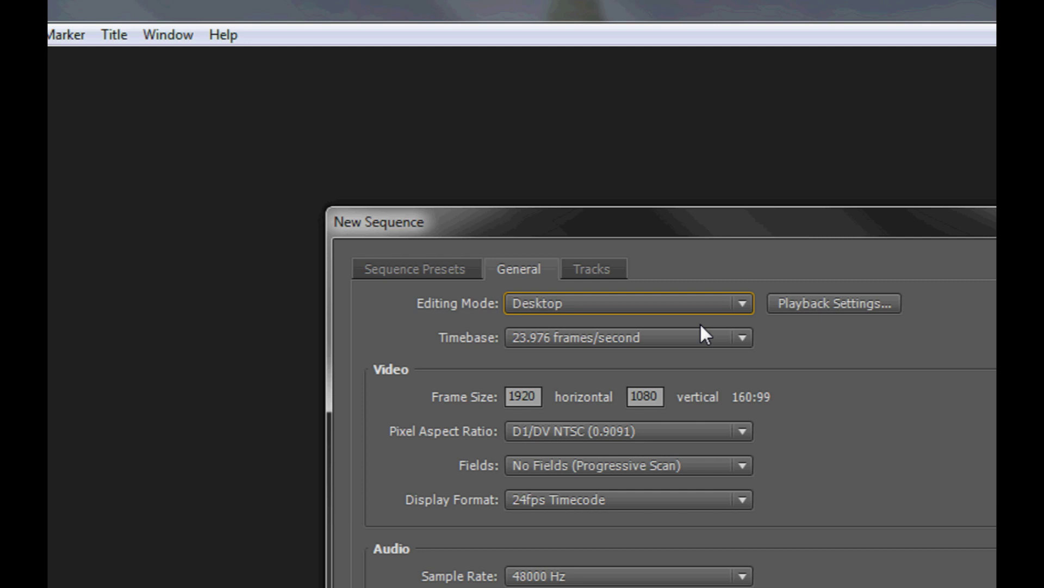
left_click(741, 342)
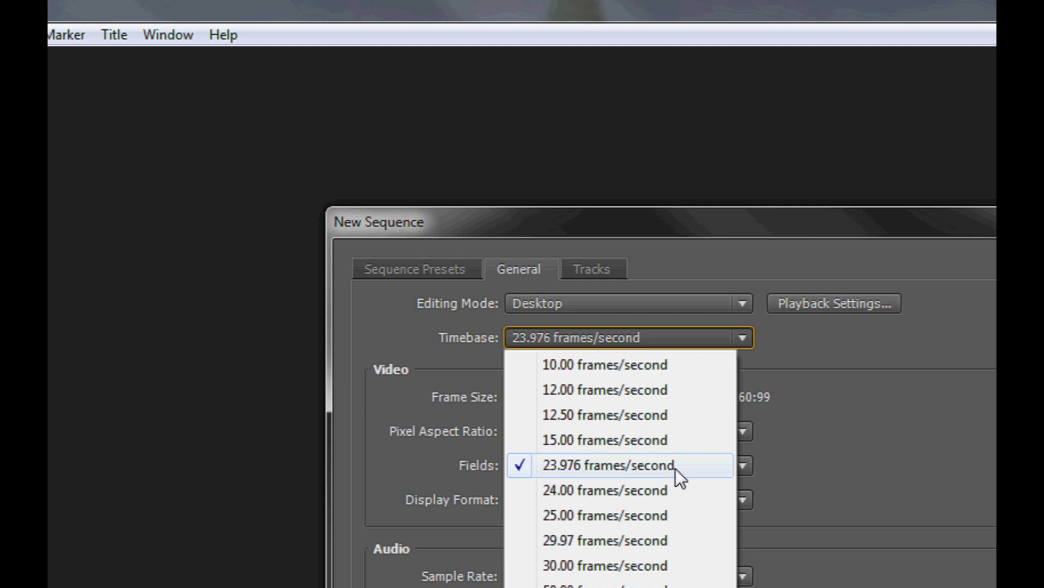
left_click(642, 464)
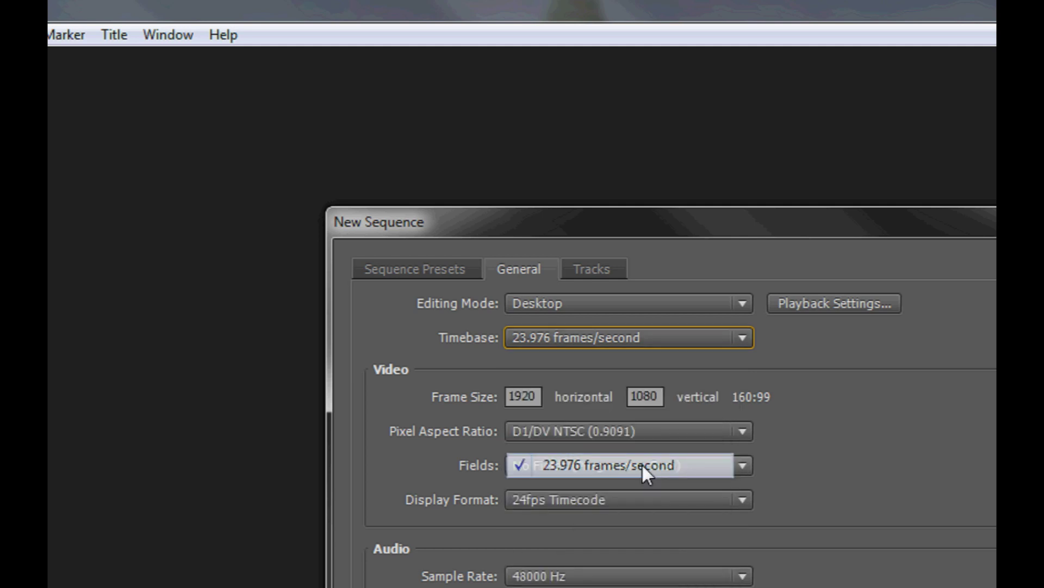
left_click(538, 398)
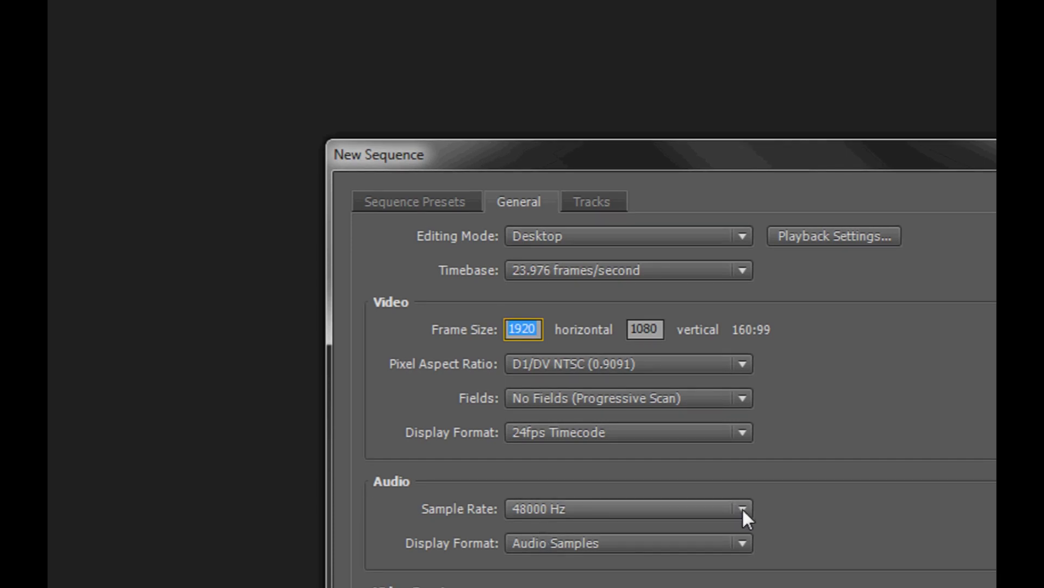
left_click(742, 508)
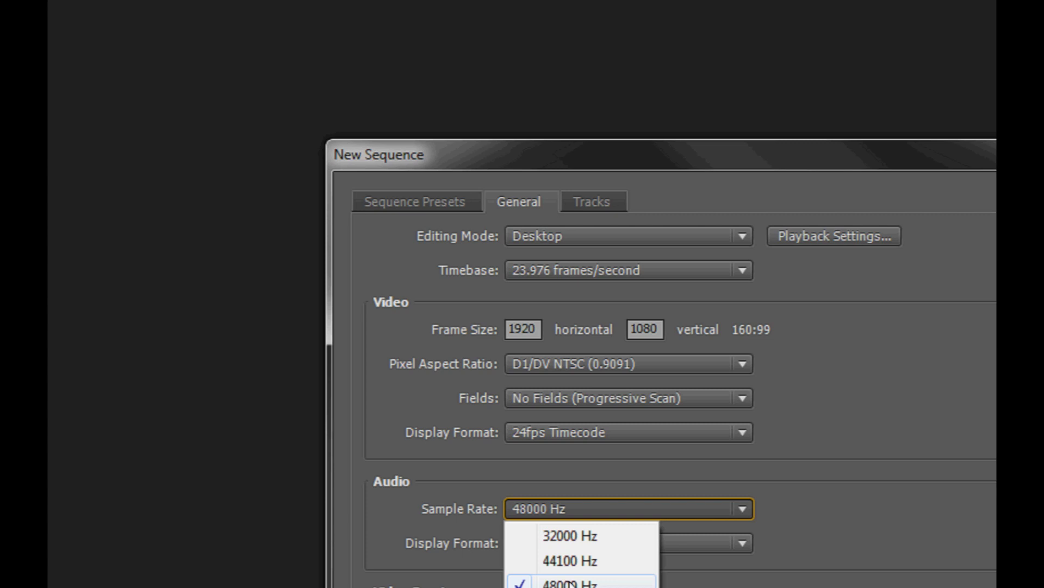
left_click(564, 560)
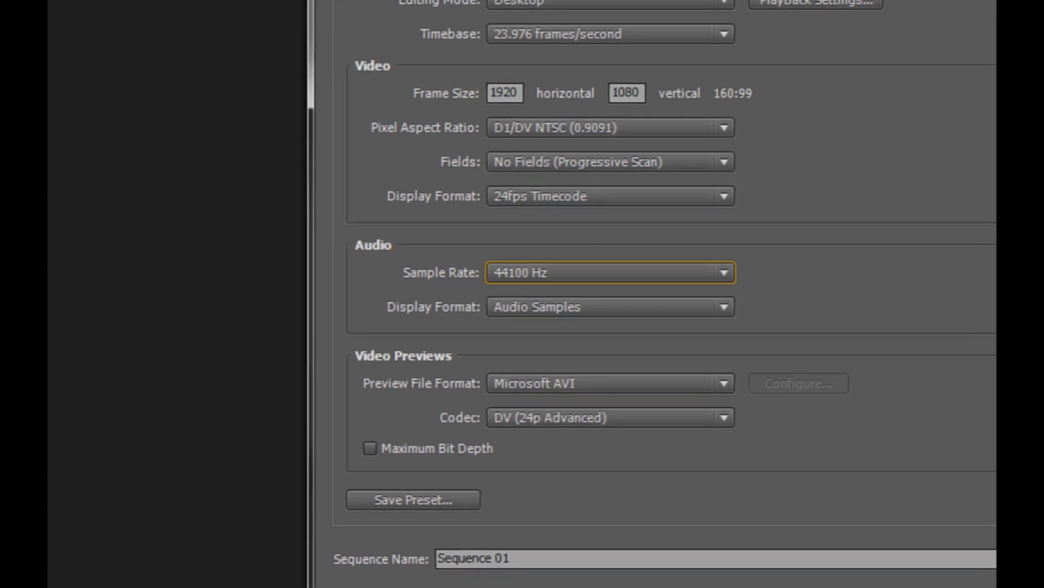
key("Return")
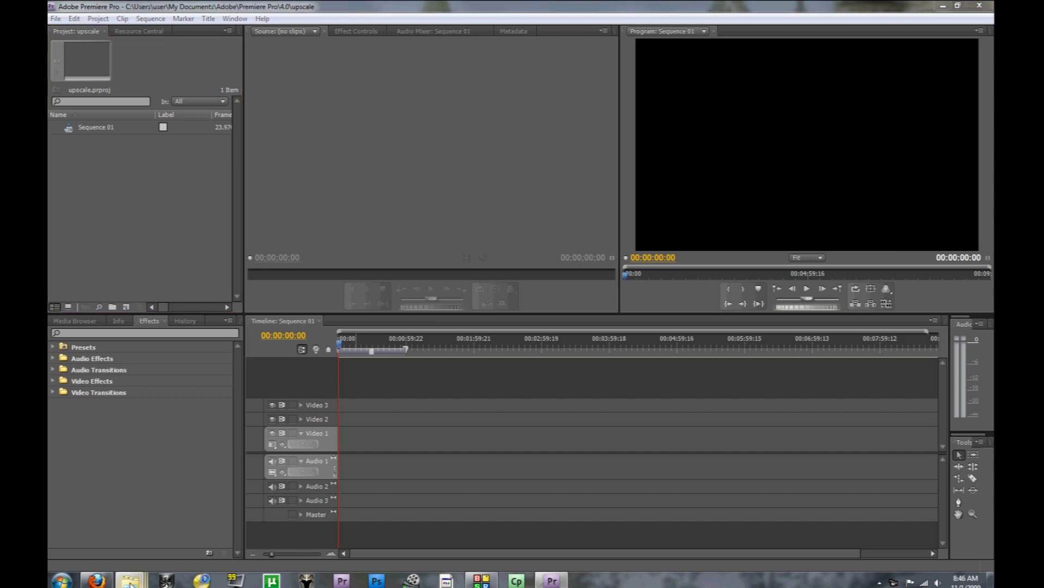
- Import NVEExport.0003.avi from its folder into the Project panel
mouse_move(130, 580)
left_click(145, 539)
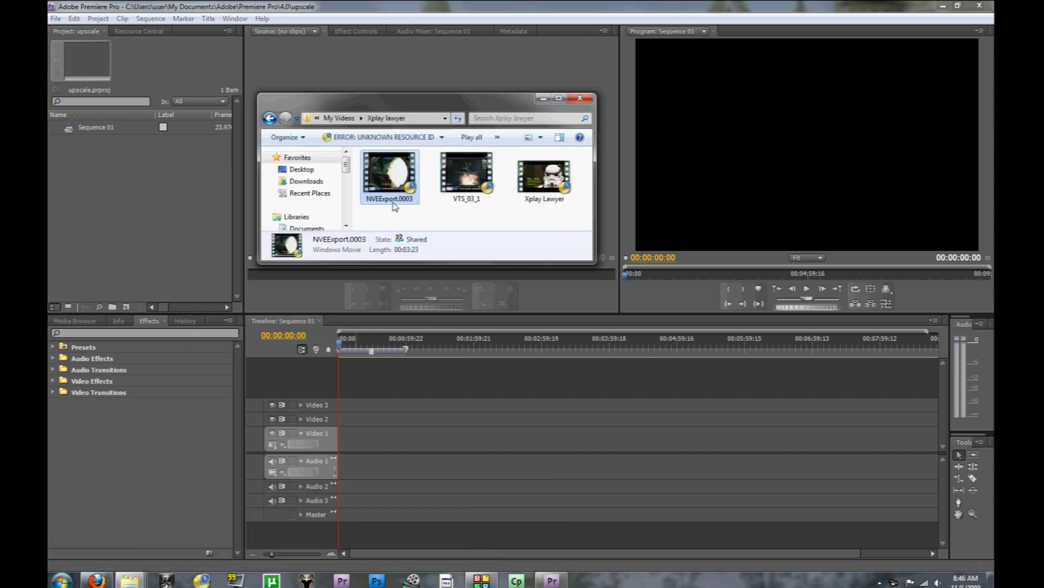
left_click_drag(394, 204, 172, 237)
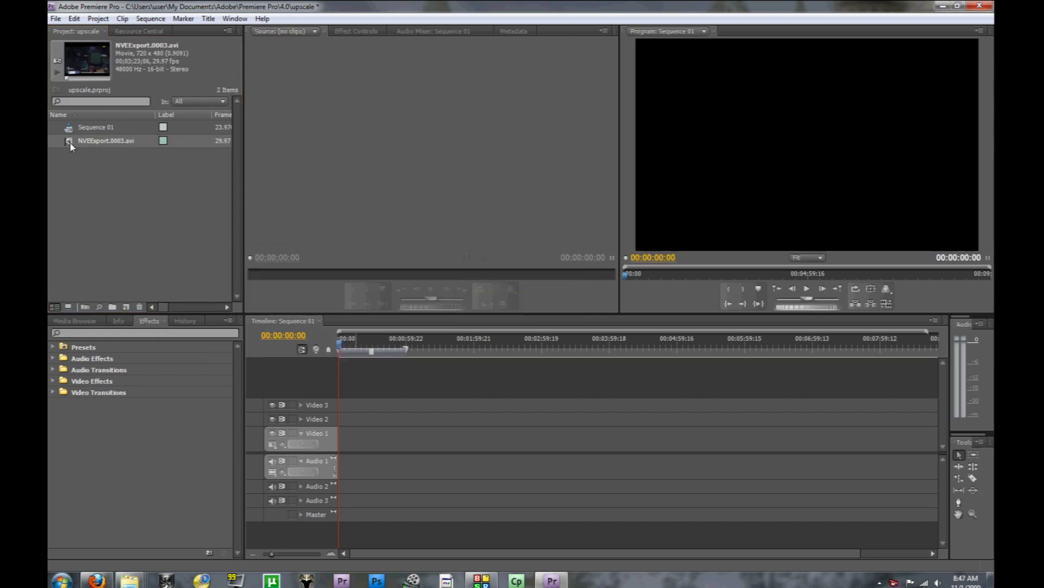
- Load the clip in the Source monitor and mark in and out around the stormtrooper shot
left_click_drag(69, 141, 397, 159)
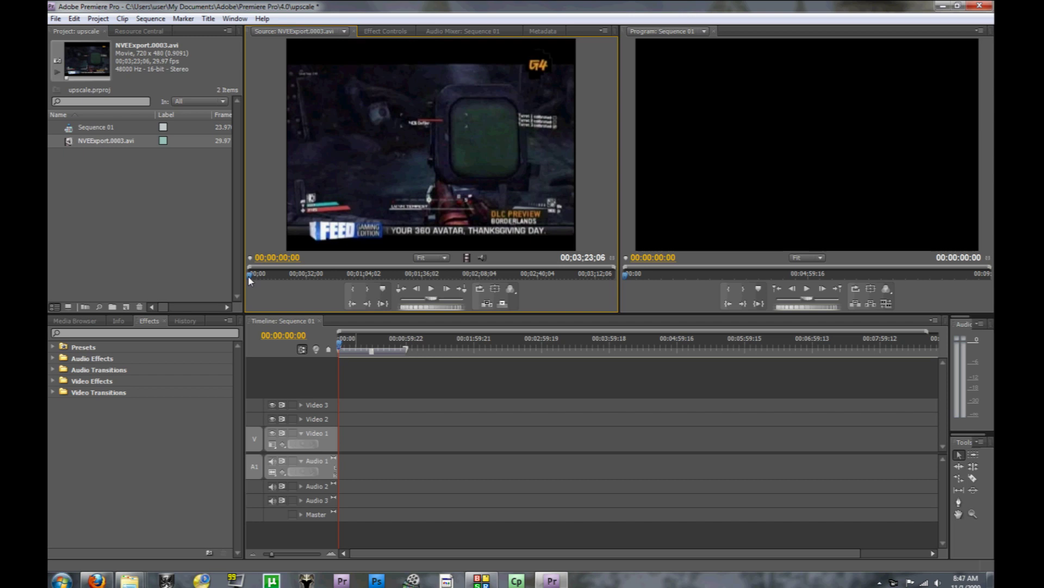
left_click_drag(249, 275, 465, 271)
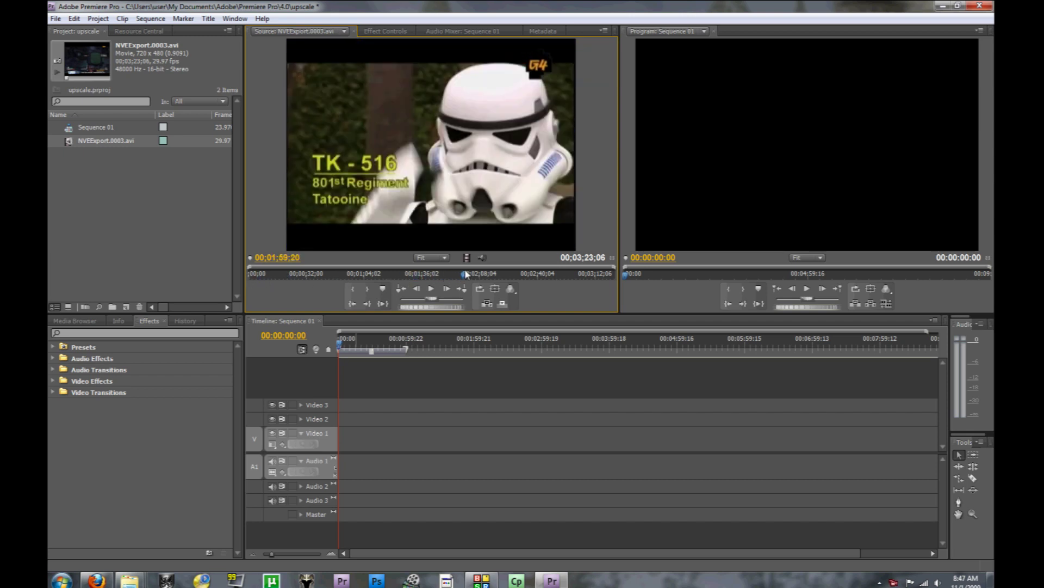
left_click(353, 289)
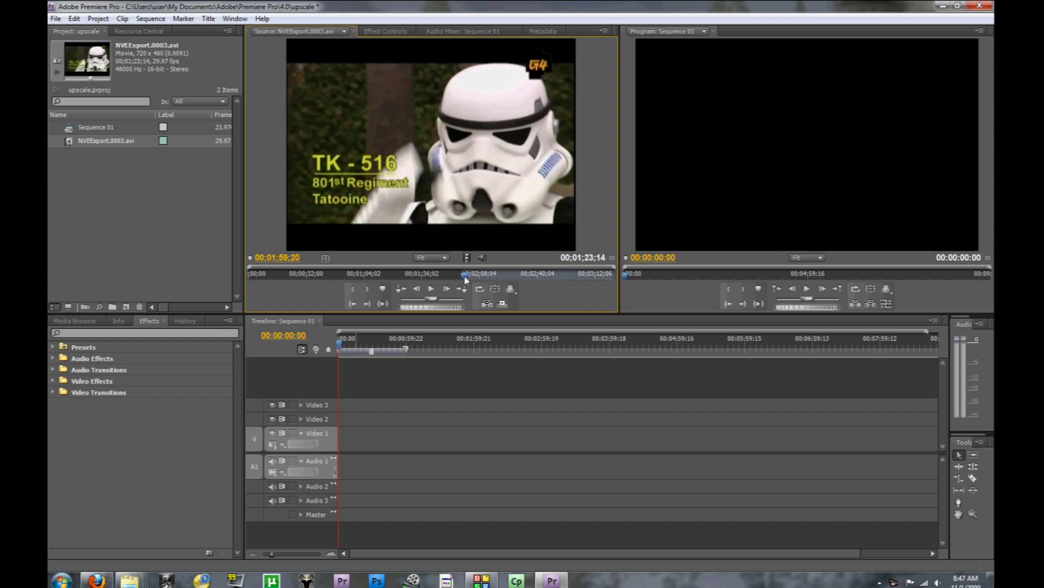
left_click_drag(467, 279, 606, 275)
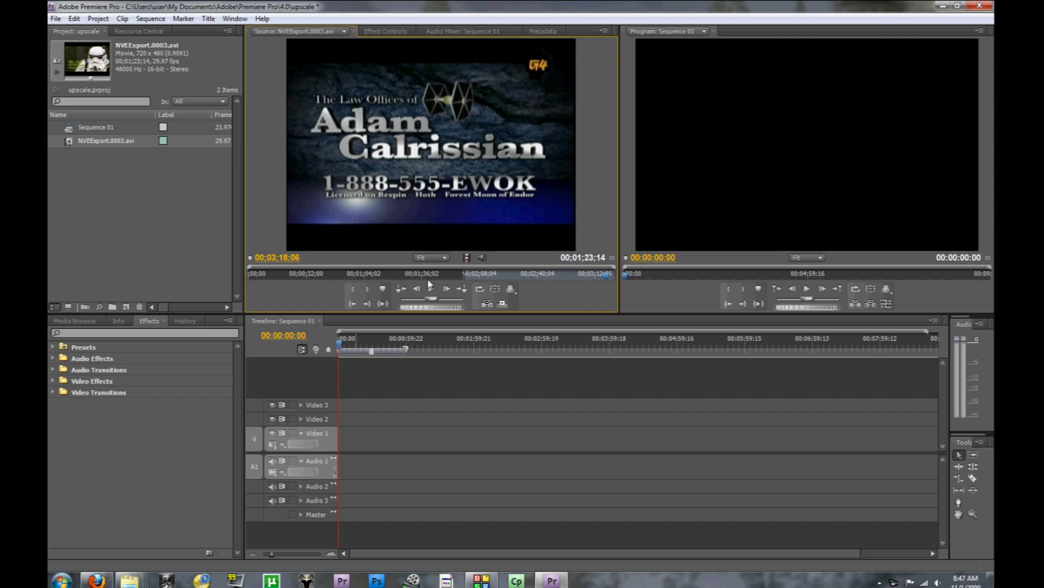
left_click(367, 289)
- Place the marked video only on Video 1 and scale it to fill the 1920x1080 frame, centred
left_click_drag(468, 258, 344, 448)
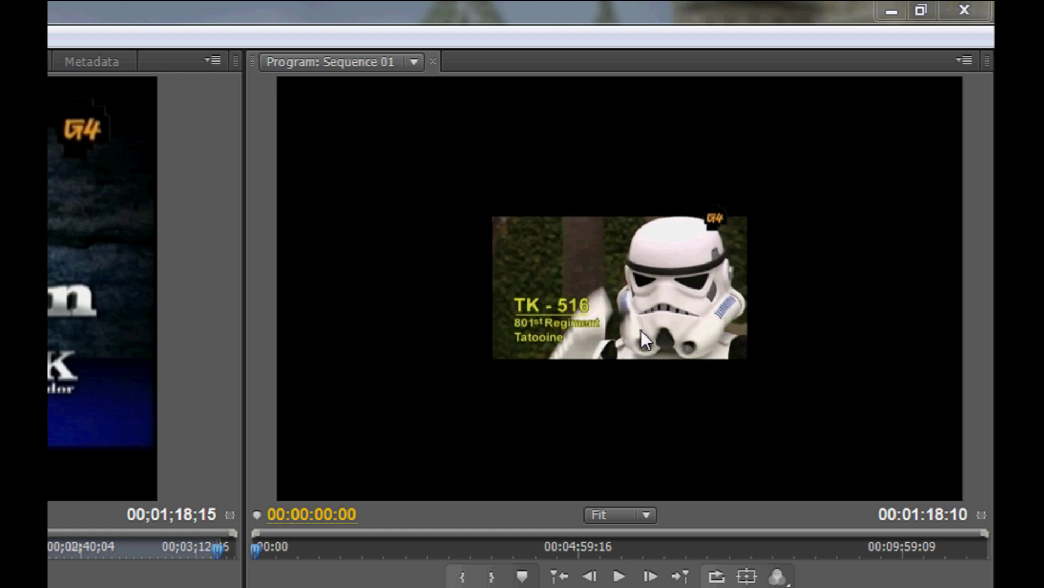
double_click(631, 294)
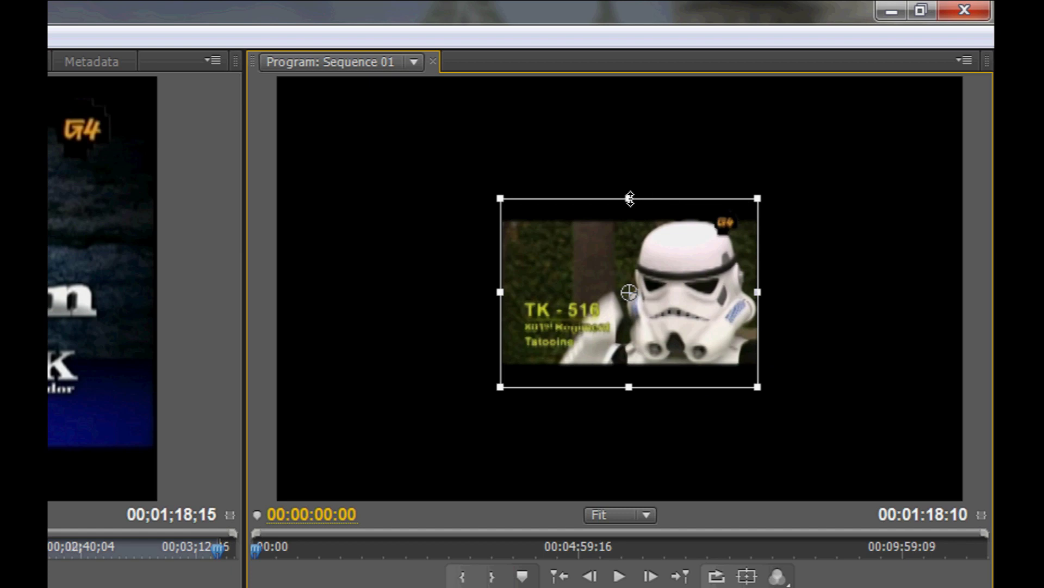
left_click_drag(630, 198, 640, 70)
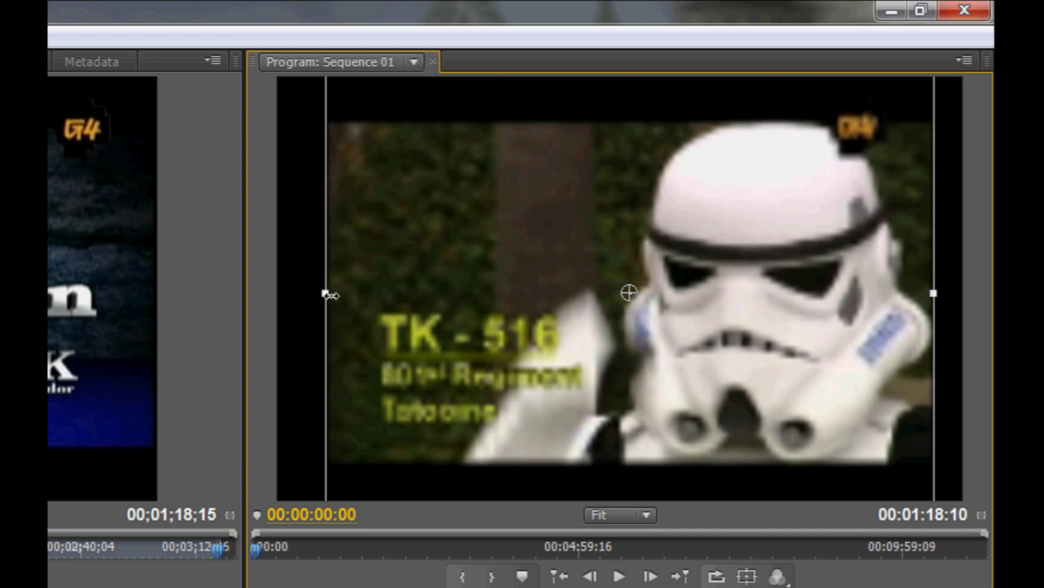
left_click_drag(326, 292, 278, 292)
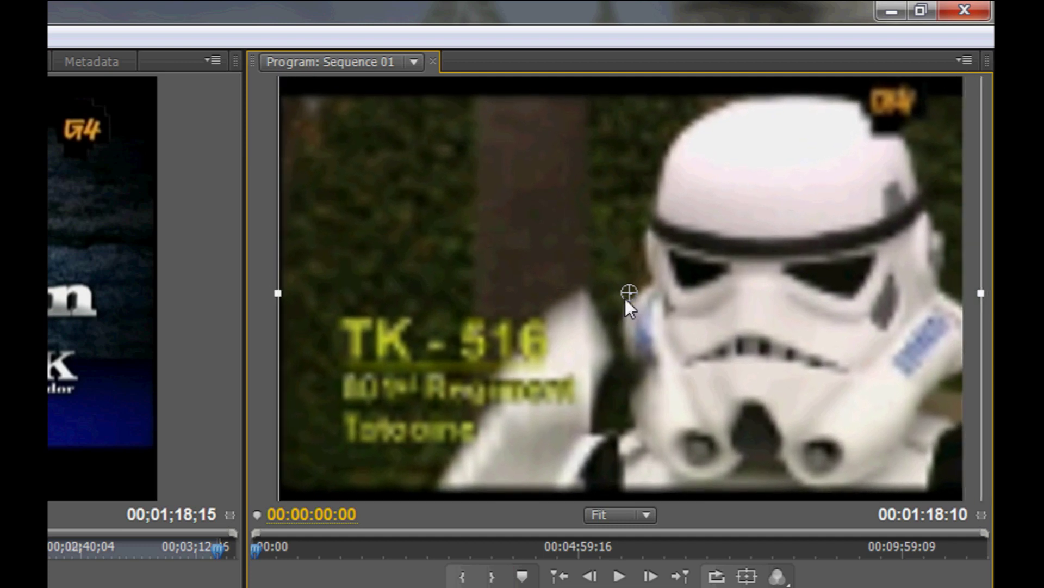
left_click_drag(628, 294, 614, 293)
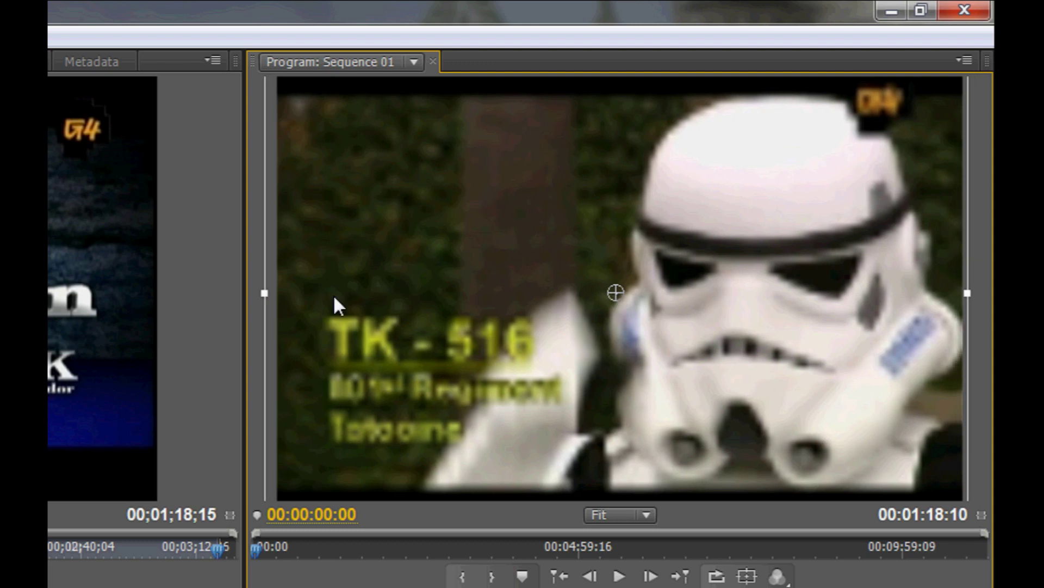
left_click_drag(264, 293, 275, 292)
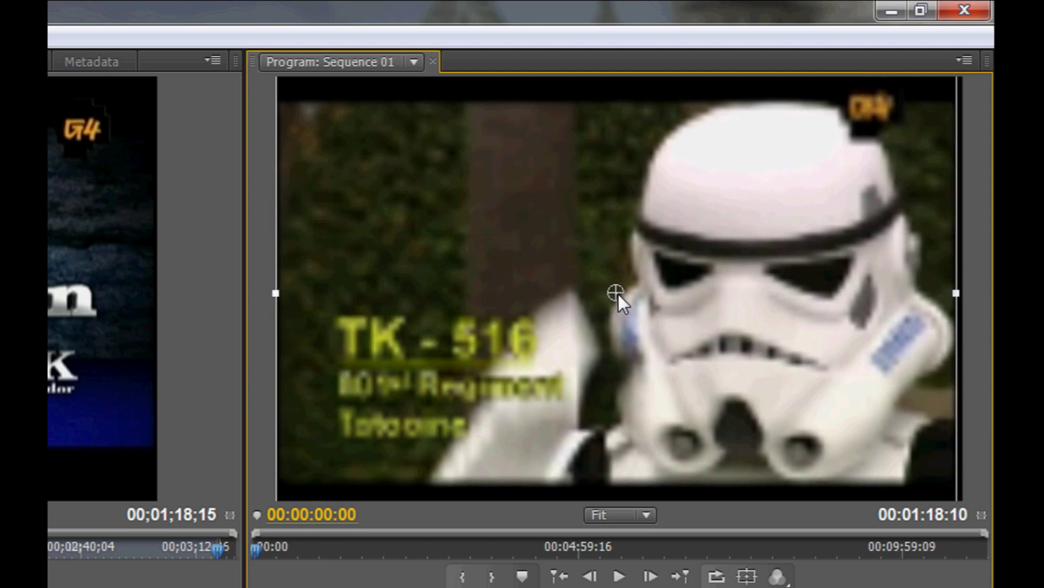
left_click_drag(618, 295, 620, 295)
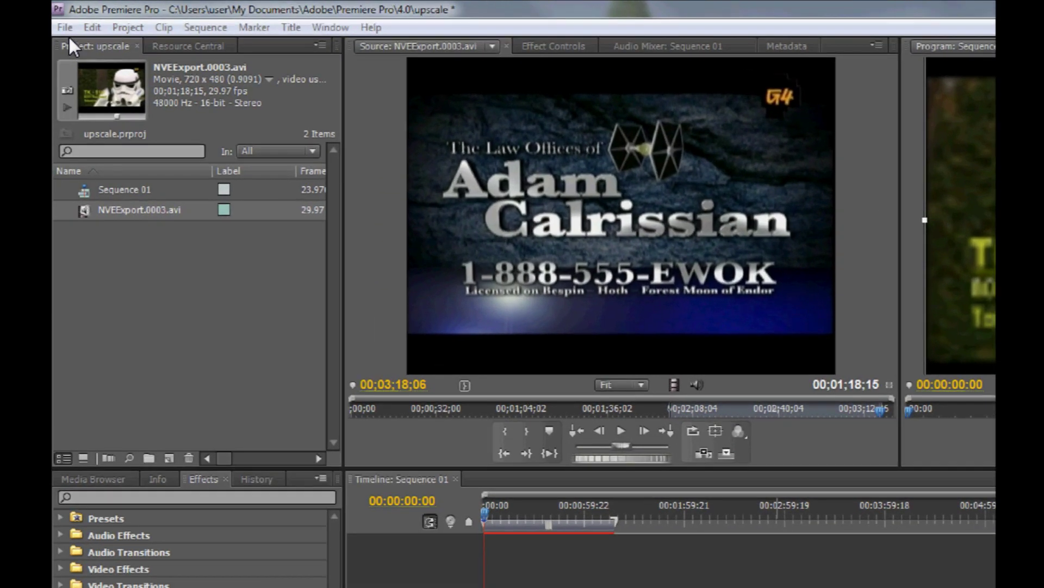
- Queue Sequence 01 as a 1920x1080 H.264 export at 6.38 Mbps target bitrate in Media Encoder
left_click(62, 20)
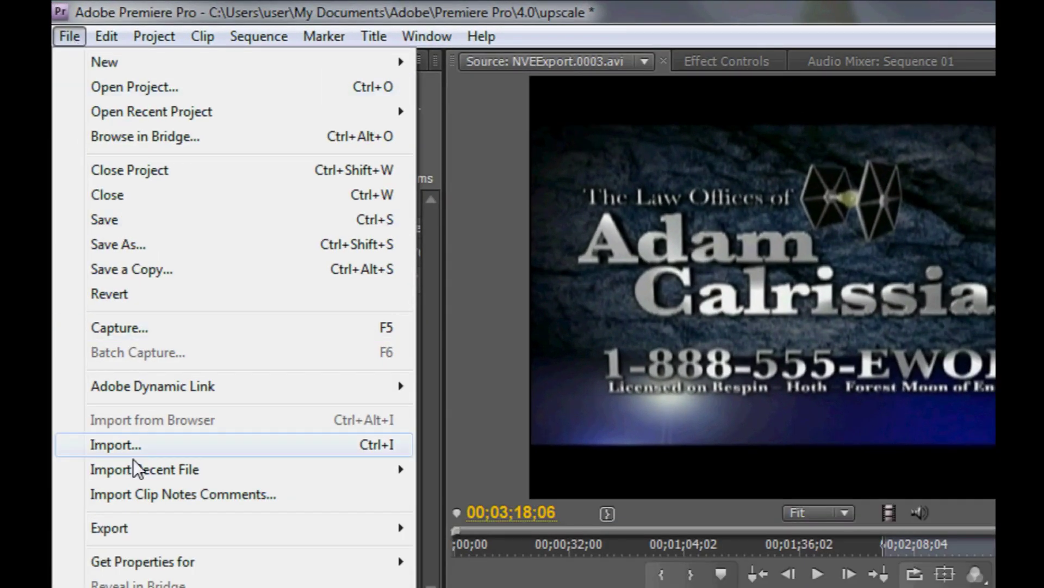
mouse_move(257, 528)
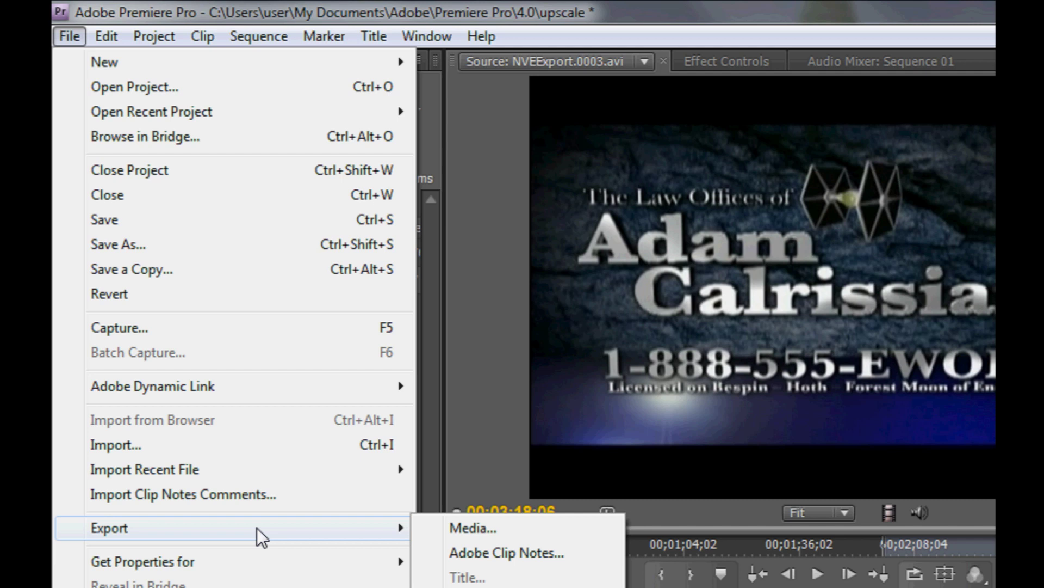
left_click(489, 528)
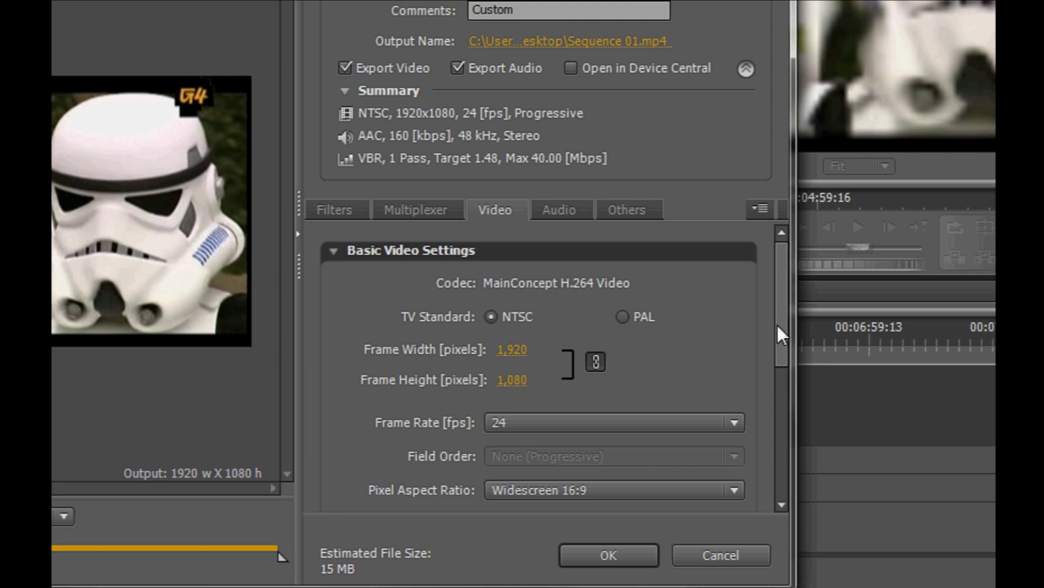
left_click_drag(778, 327, 784, 462)
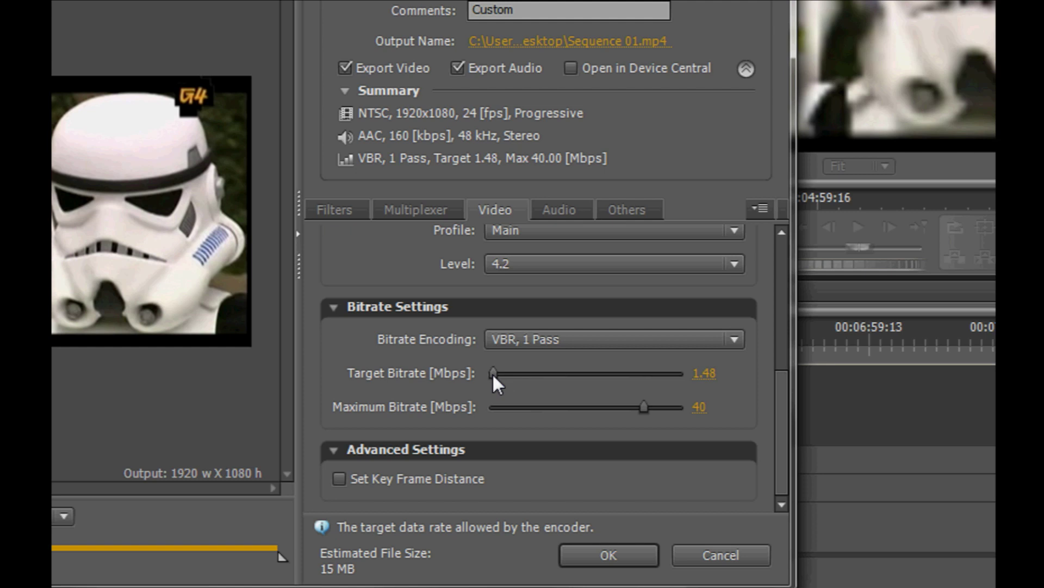
left_click_drag(493, 375, 511, 373)
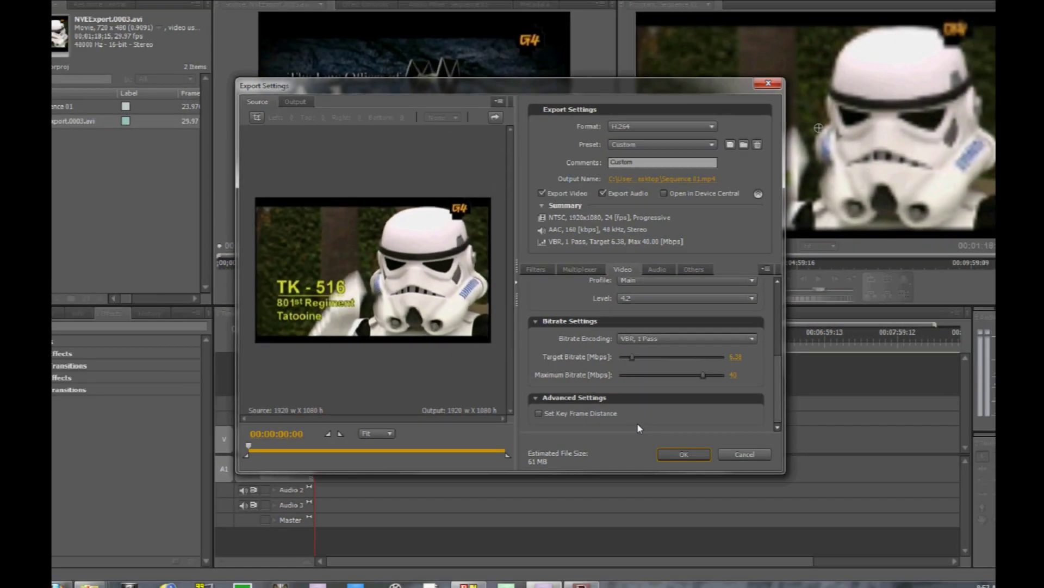
left_click(669, 473)
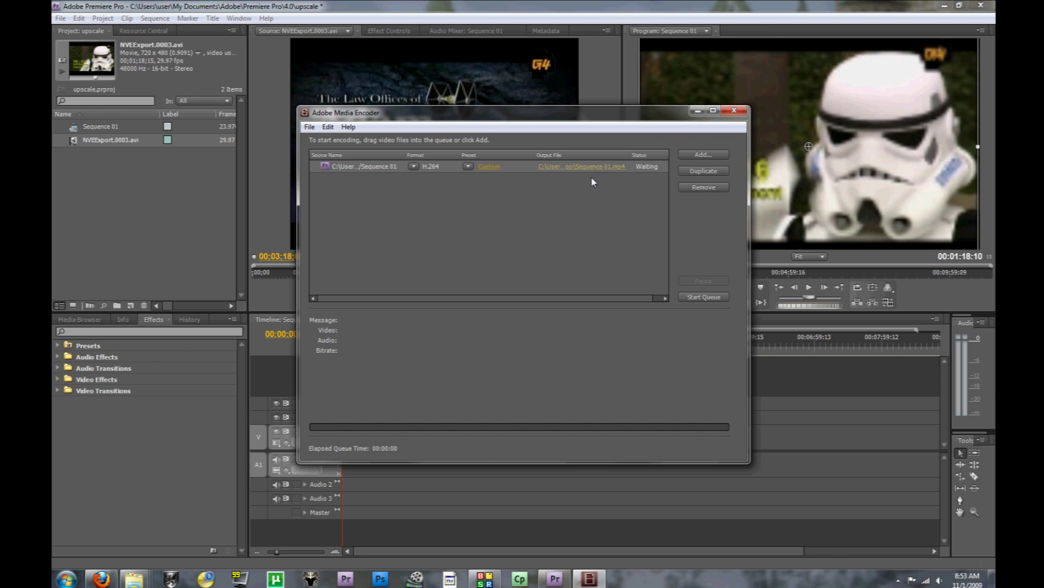
- Start the Media Encoder queue to encode Sequence 01
left_click(712, 298)
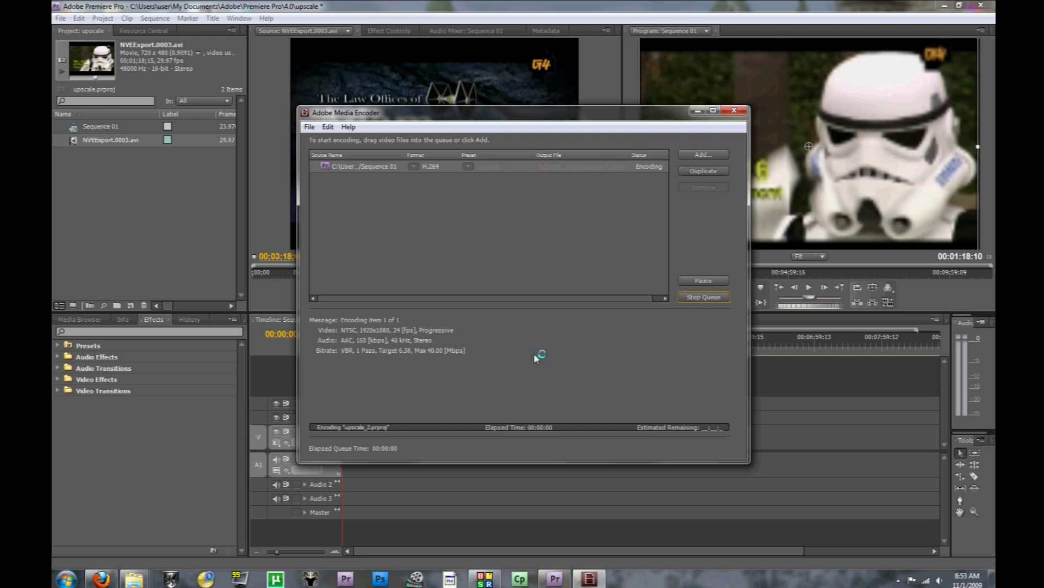